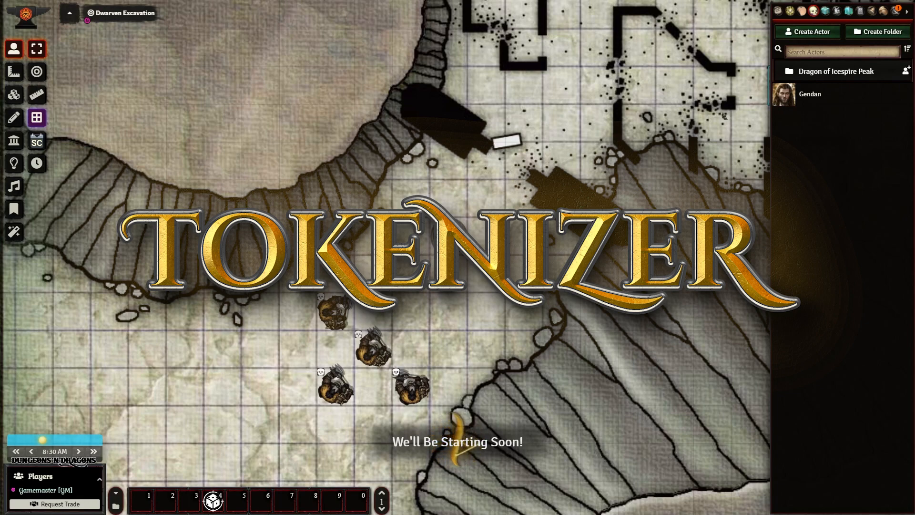
# Return the world to setup and find Tokenizer among the installed add-on modules.
pyautogui.click(895, 11)
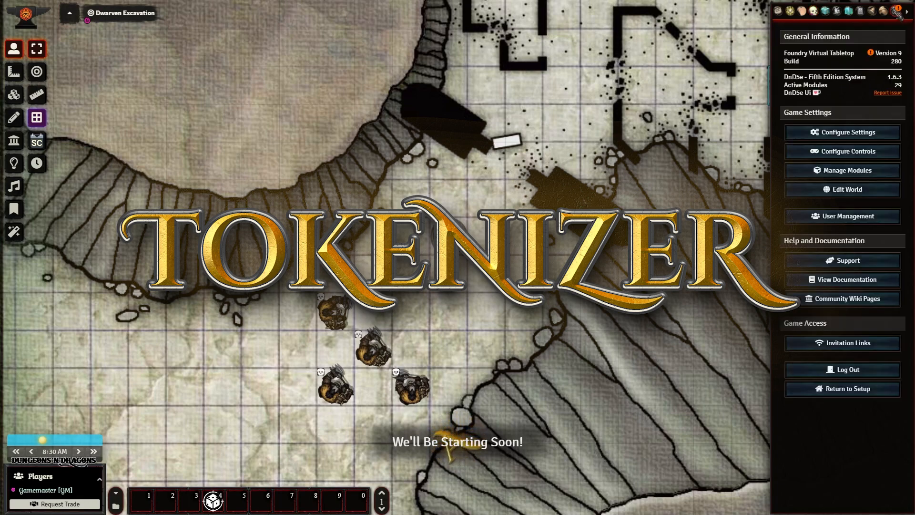
pyautogui.click(848, 390)
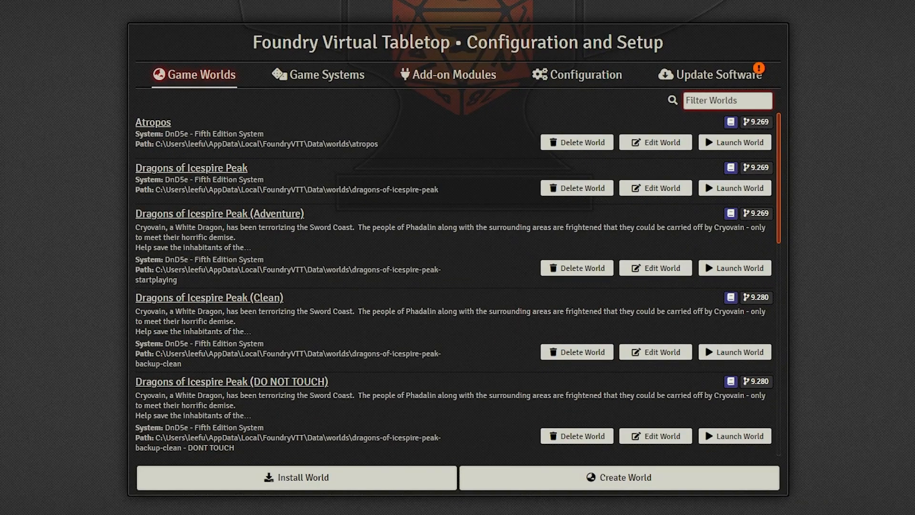
pyautogui.click(443, 87)
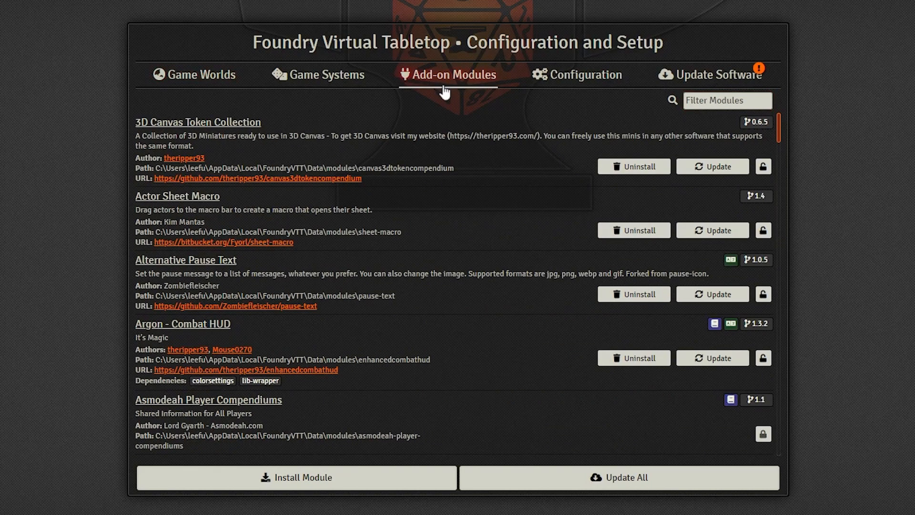
pyautogui.scroll(-20, 317, 315)
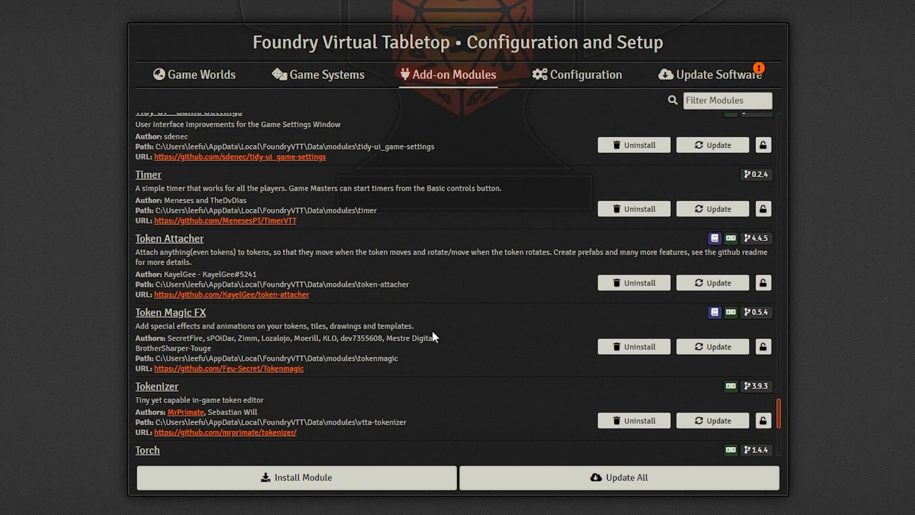
pyautogui.scroll(-2, 328, 396)
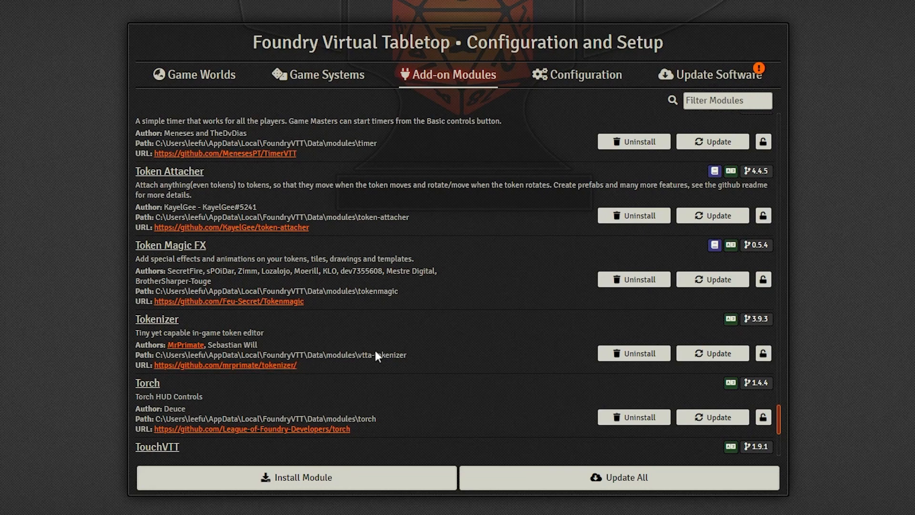
# Search the installable module packages for "tokeni" to look up Tokenizer, and close the package browser.
pyautogui.click(370, 473)
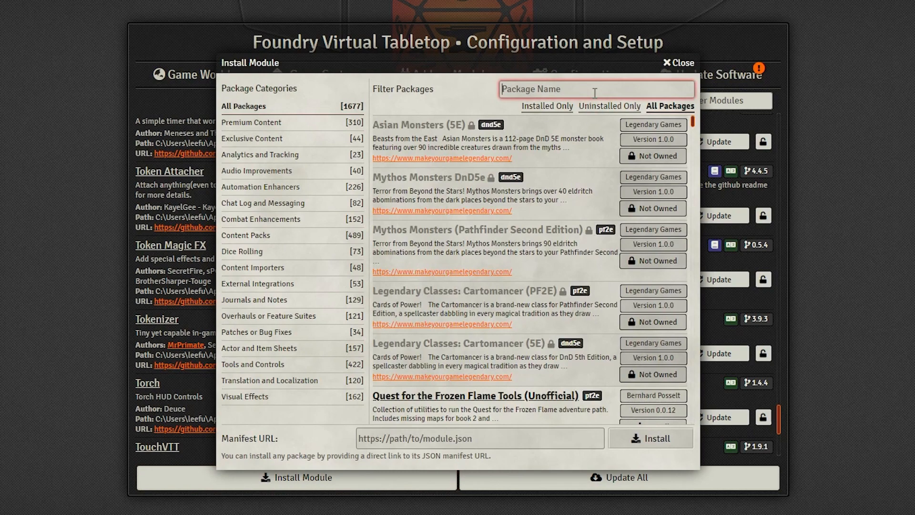
pyautogui.write('tokeni')
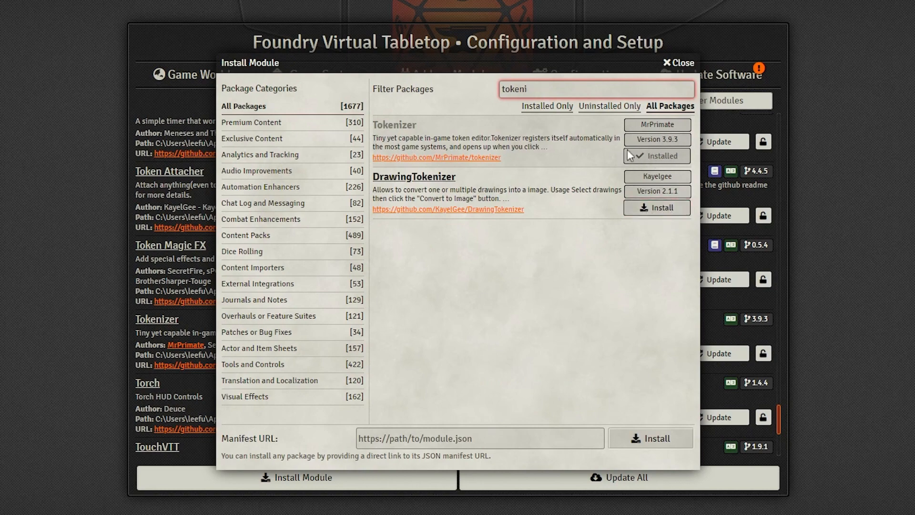
pyautogui.click(676, 64)
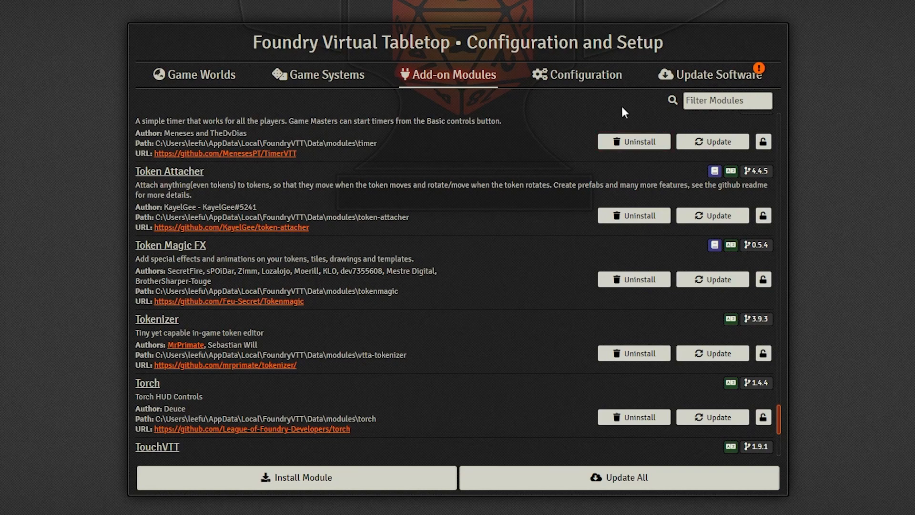
# Launch the Dragons of Icespire Peak game world from further down the list of game worlds.
pyautogui.click(202, 75)
pyautogui.scroll(-10, 465, 406)
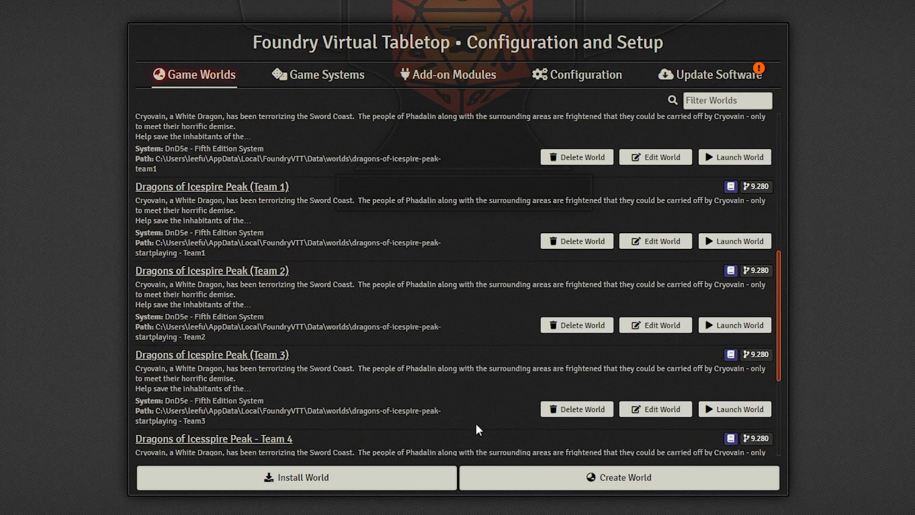
pyautogui.click(738, 440)
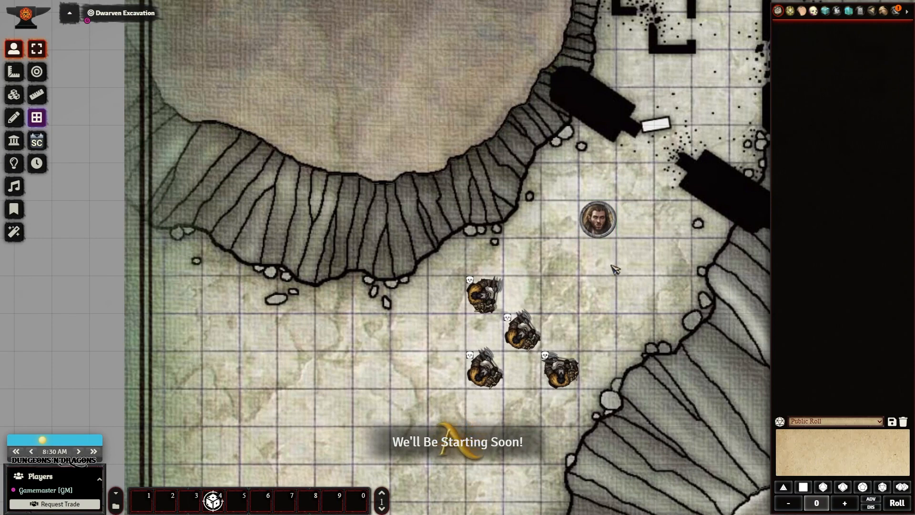
# Show the actors directory, view the Gendan actor's character sheet with its portrait, and close the sheet.
pyautogui.click(610, 234)
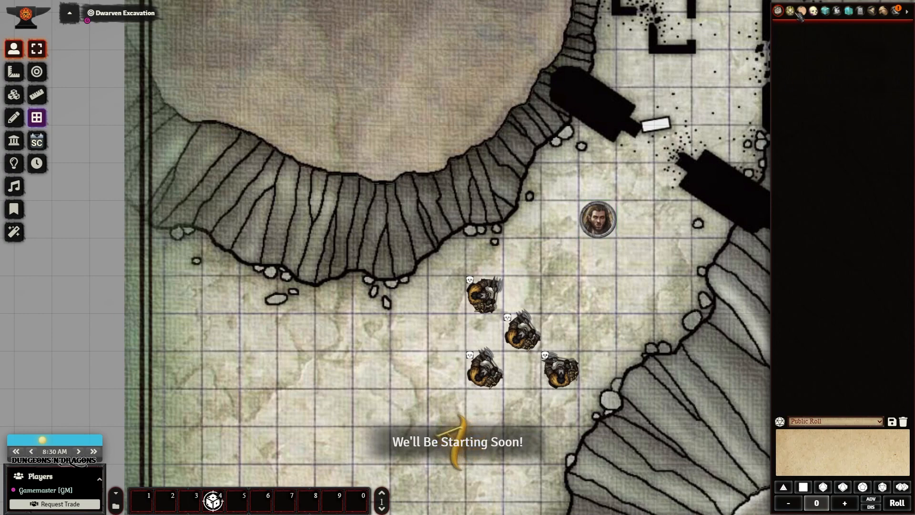
pyautogui.click(814, 10)
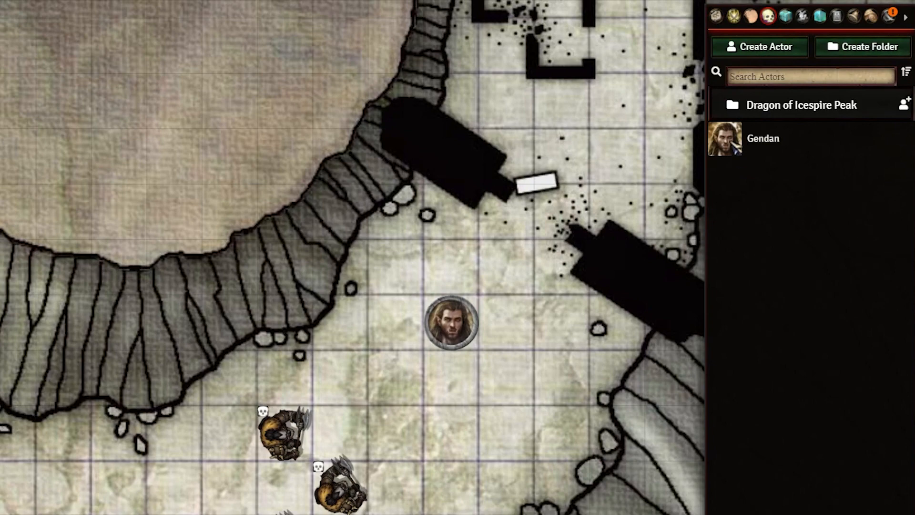
pyautogui.click(763, 144)
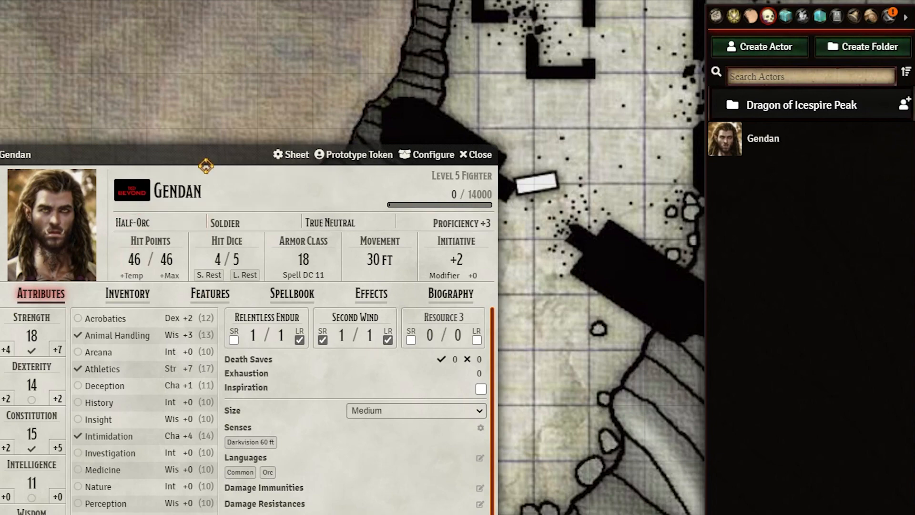
pyautogui.moveTo(206, 166); pyautogui.dragTo(389, 164)
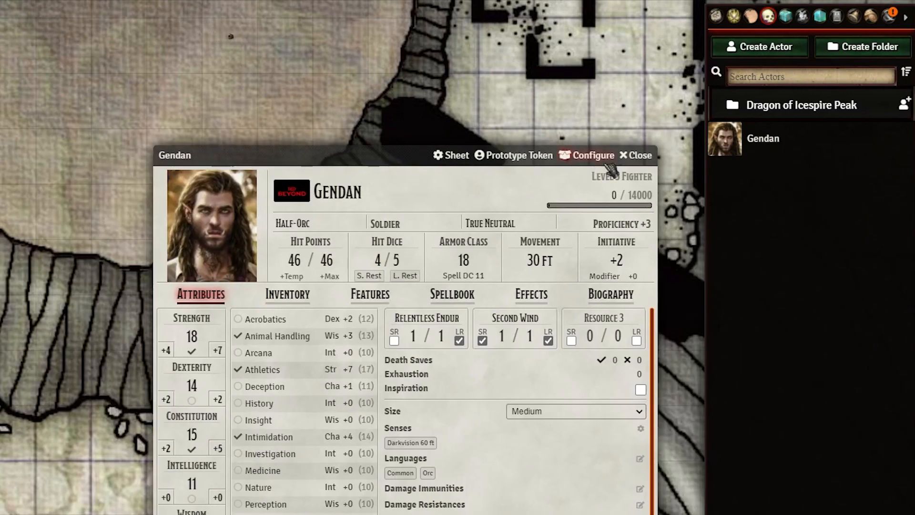
pyautogui.click(637, 155)
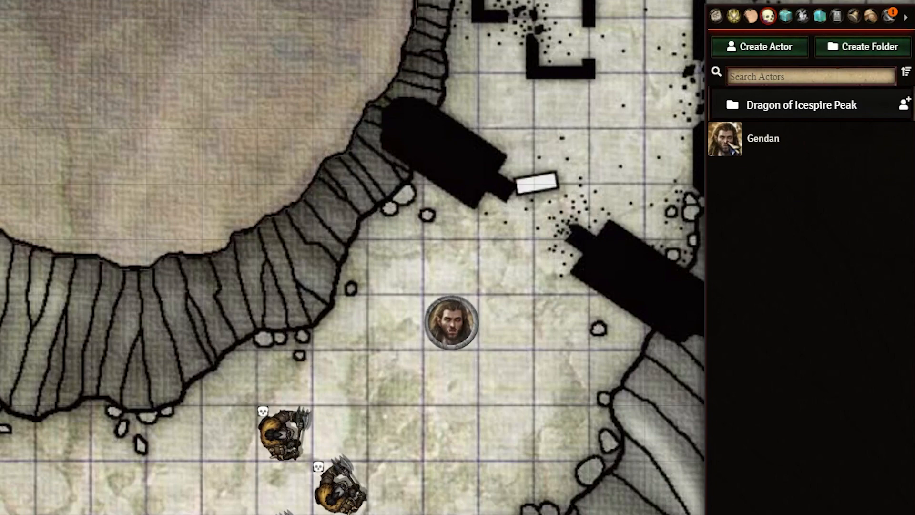
# Compare the portrait on Gendan's character sheet with Gendan's round token on the map, and close the sheet.
pyautogui.click(764, 148)
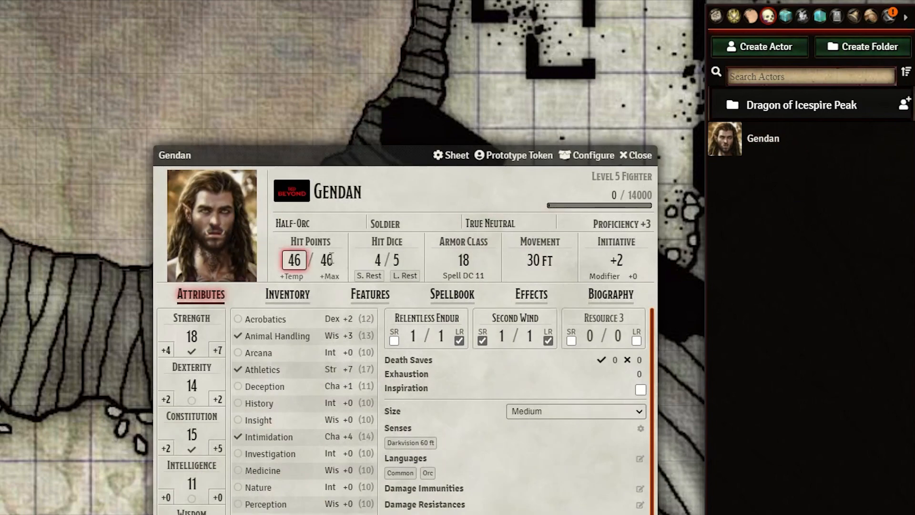
pyautogui.click(636, 155)
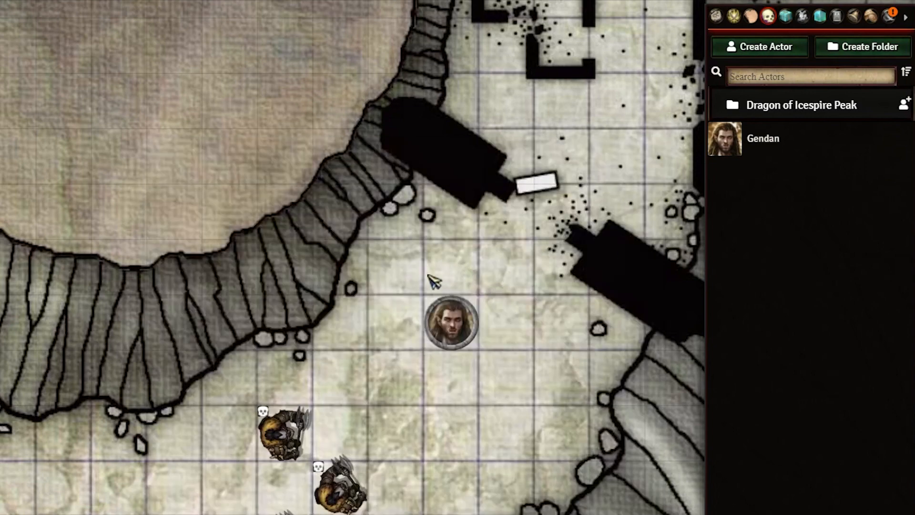
pyautogui.click(460, 333)
pyautogui.click(772, 142)
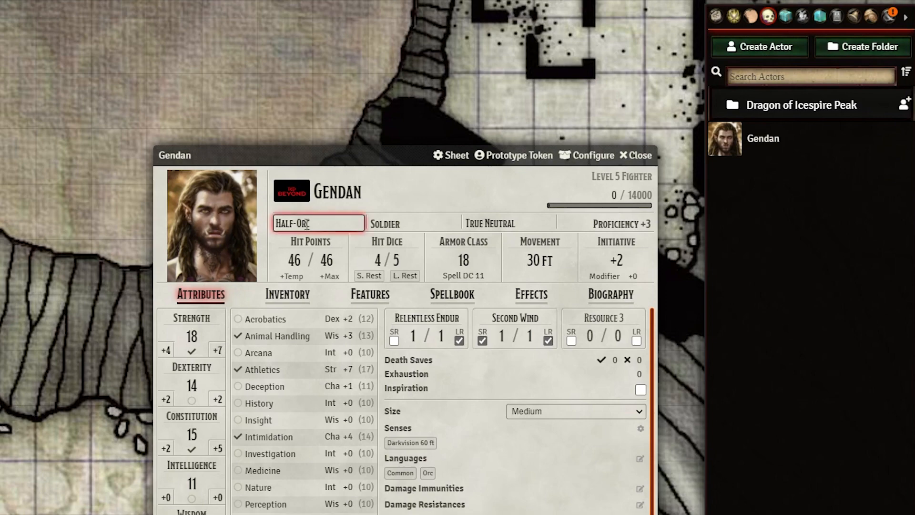
pyautogui.click(648, 156)
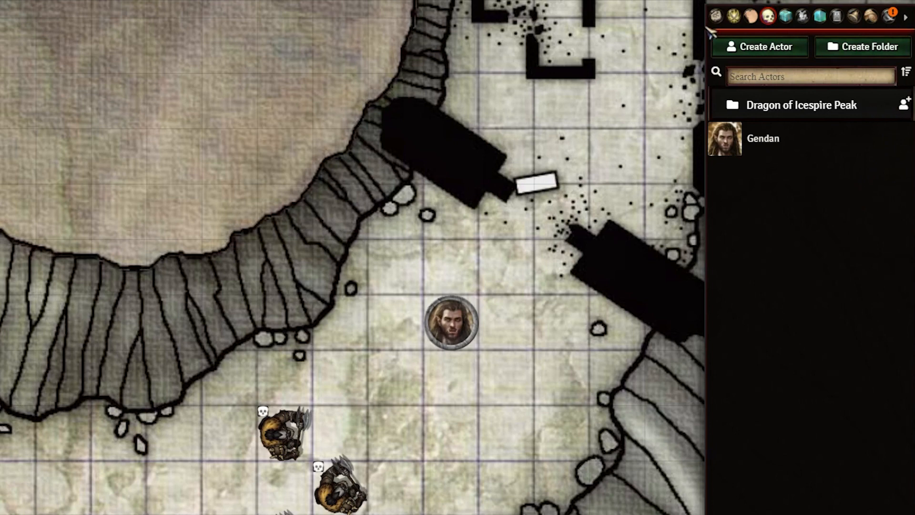
# Create a new Player Character actor, entering the character's full name.
pyautogui.click(775, 51)
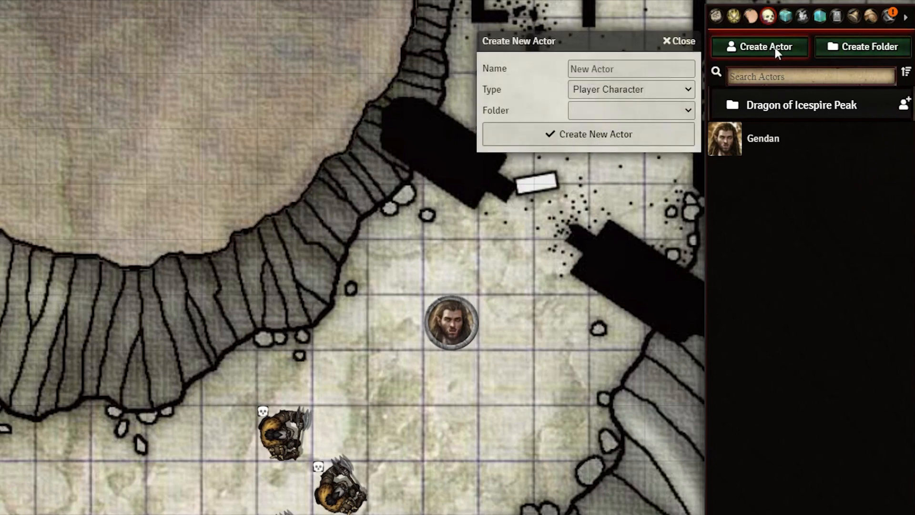
pyautogui.click(611, 69)
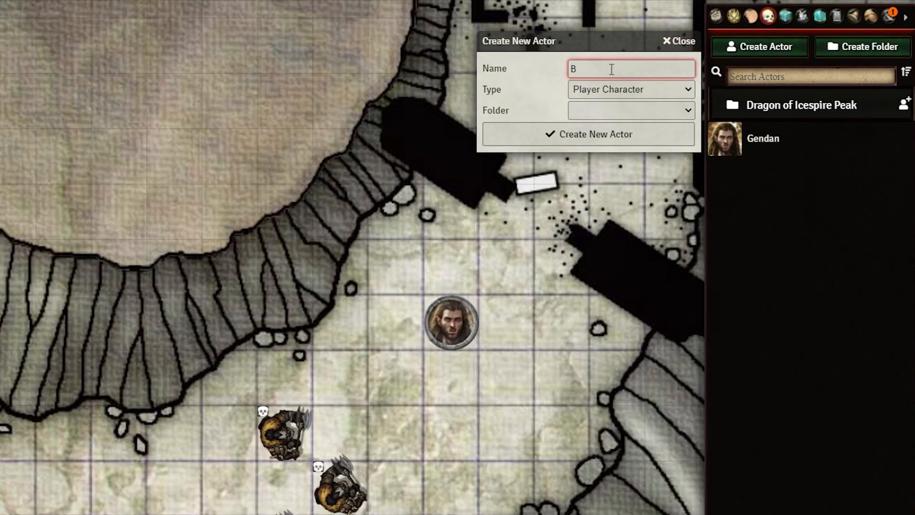
pyautogui.write('Bob Smith')
pyautogui.click(570, 132)
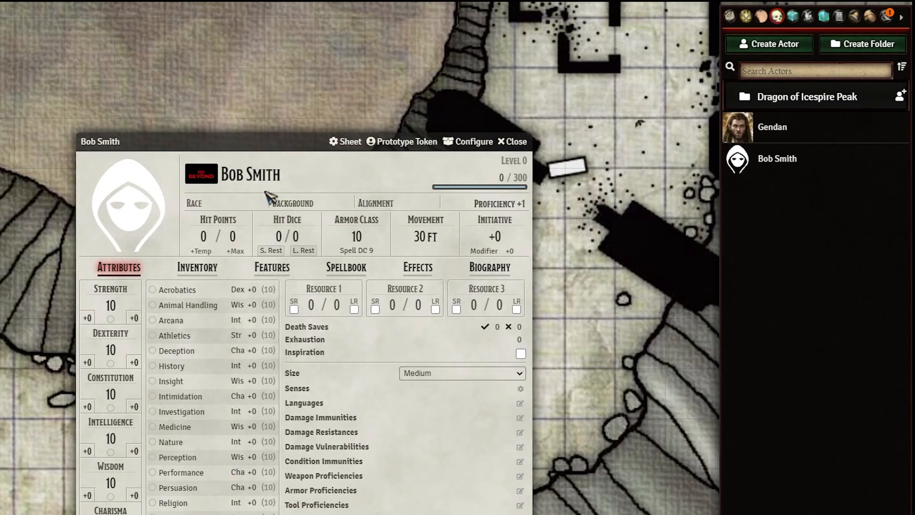
# Set the new actor's portrait to the user-data image whose file name ends in "-Portrait.jpg" and close the character sheet.
pyautogui.click(130, 215)
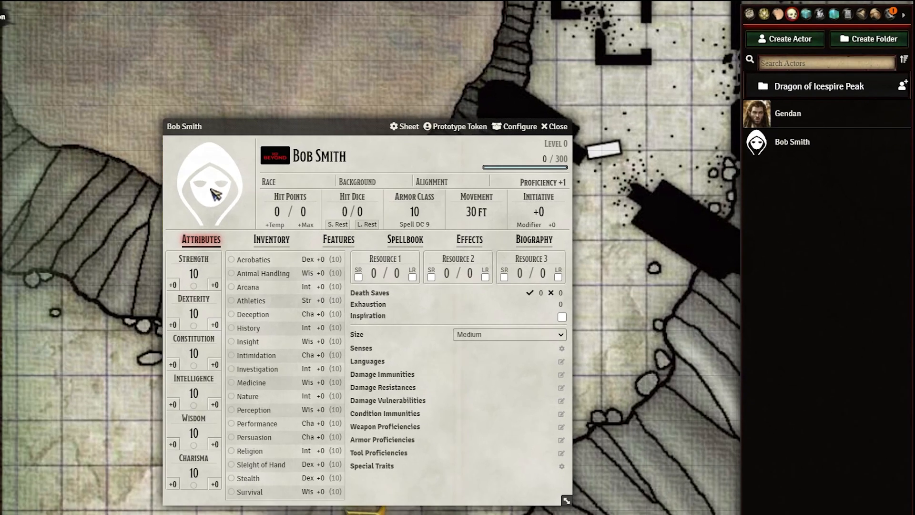
pyautogui.click(127, 223)
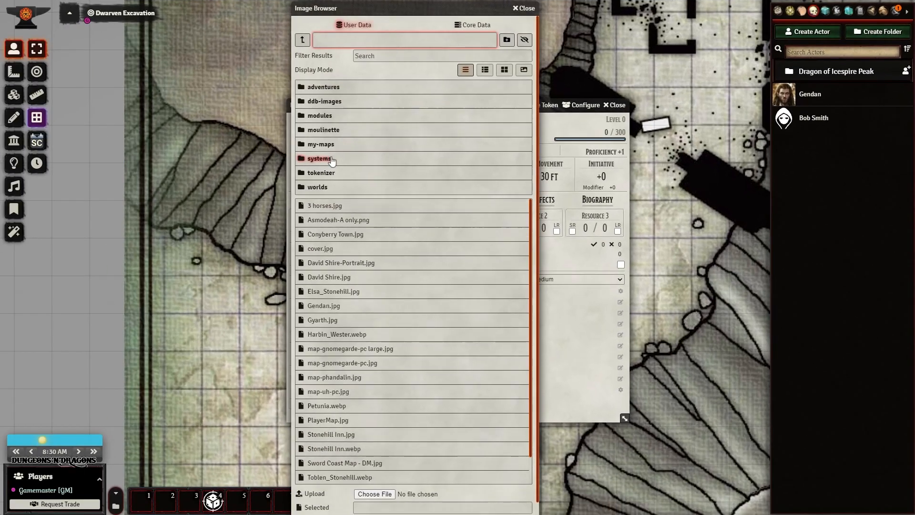
pyautogui.scroll(-1, 424, 291)
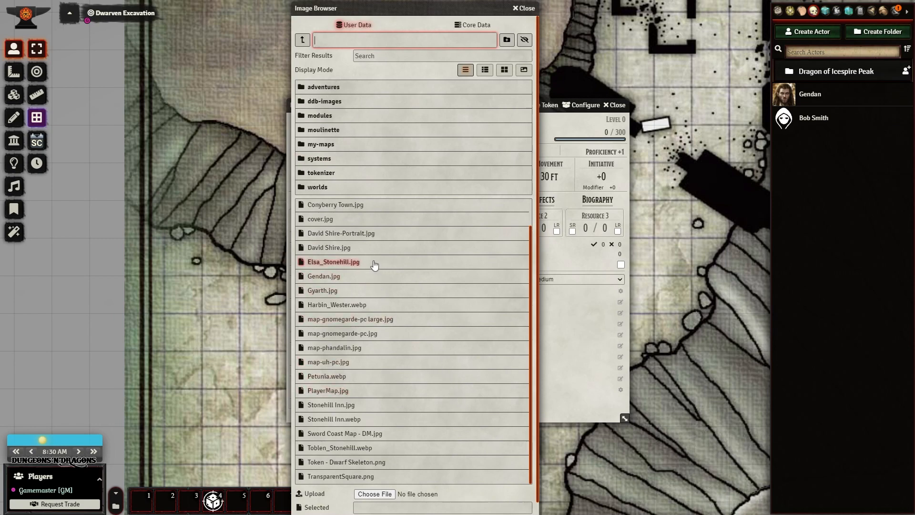
pyautogui.click(327, 234)
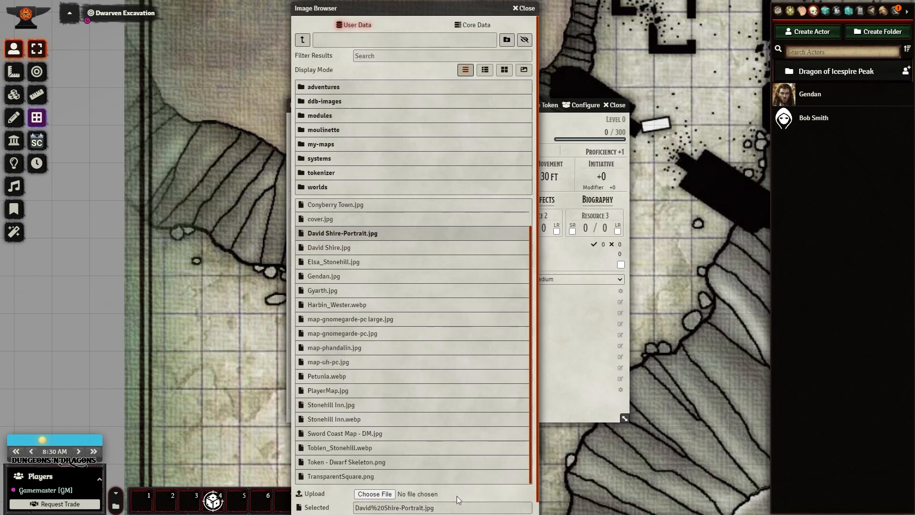
pyautogui.click(428, 508)
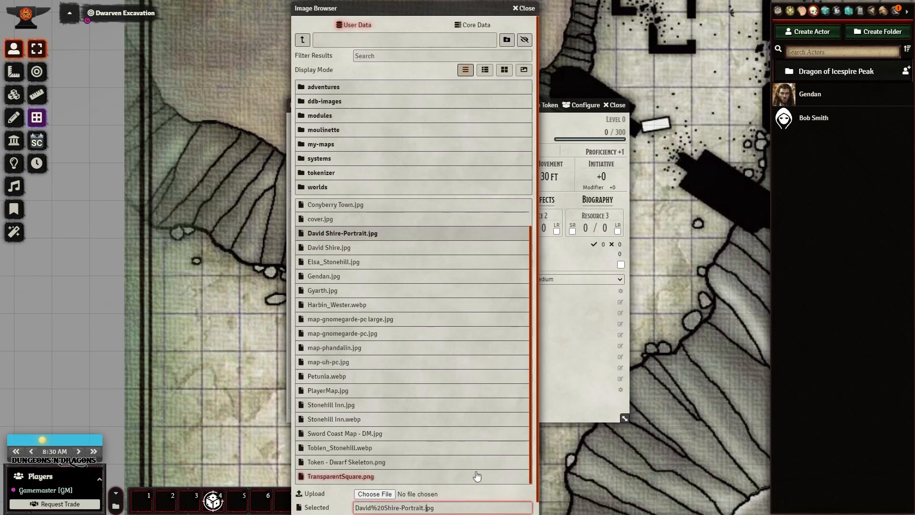
pyautogui.scroll(-1, 467, 480)
pyautogui.click(454, 506)
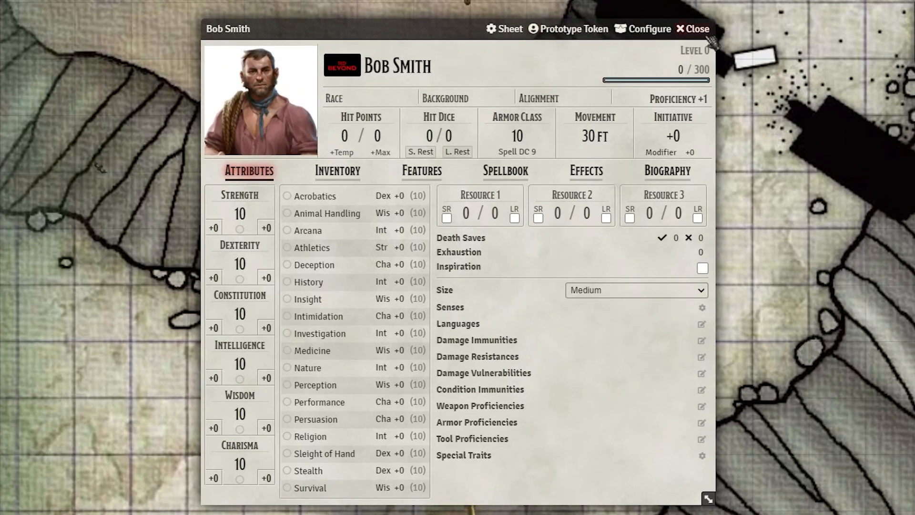
pyautogui.click(694, 29)
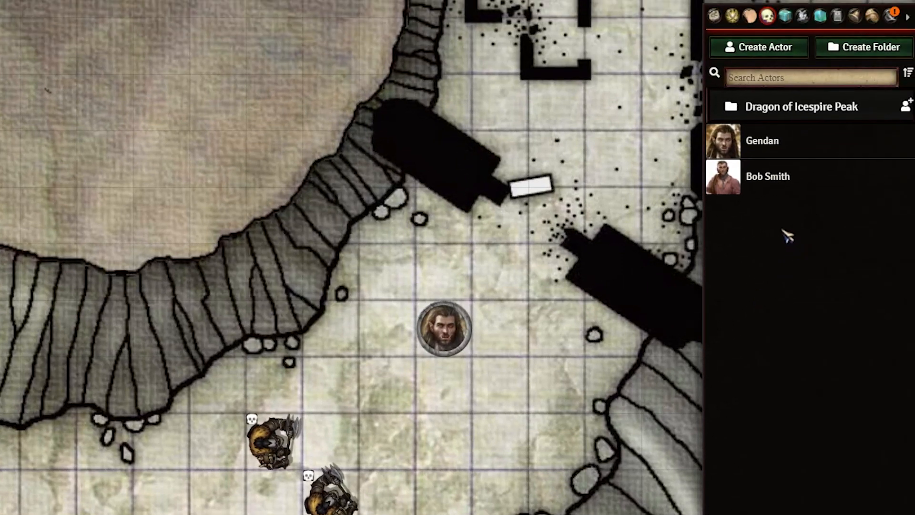
# Check the new actor's sheet briefly, close it, and open the actor in Tokenizer.
pyautogui.click(780, 180)
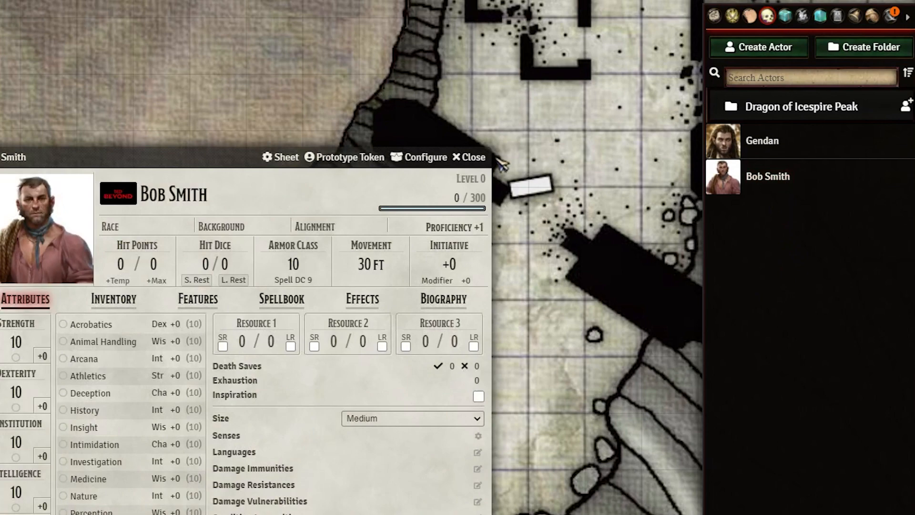
pyautogui.click(477, 158)
pyautogui.rightClick(742, 177)
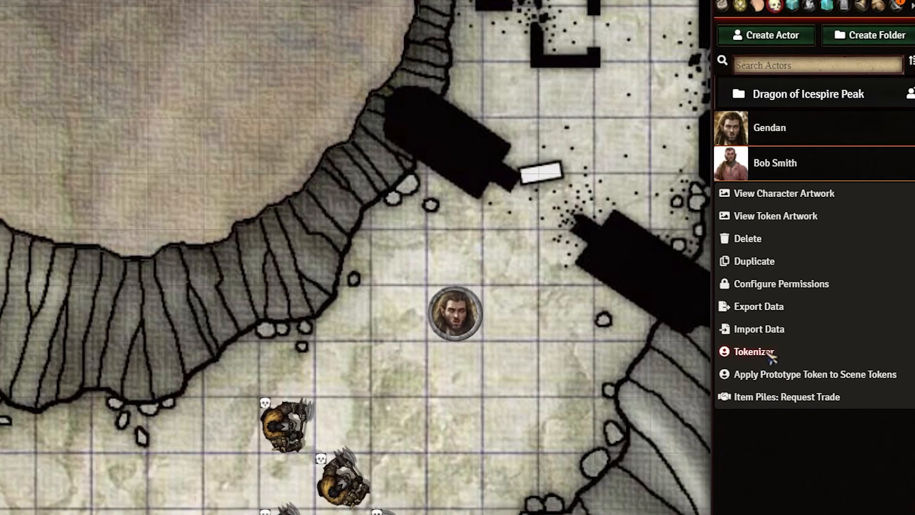
pyautogui.click(758, 368)
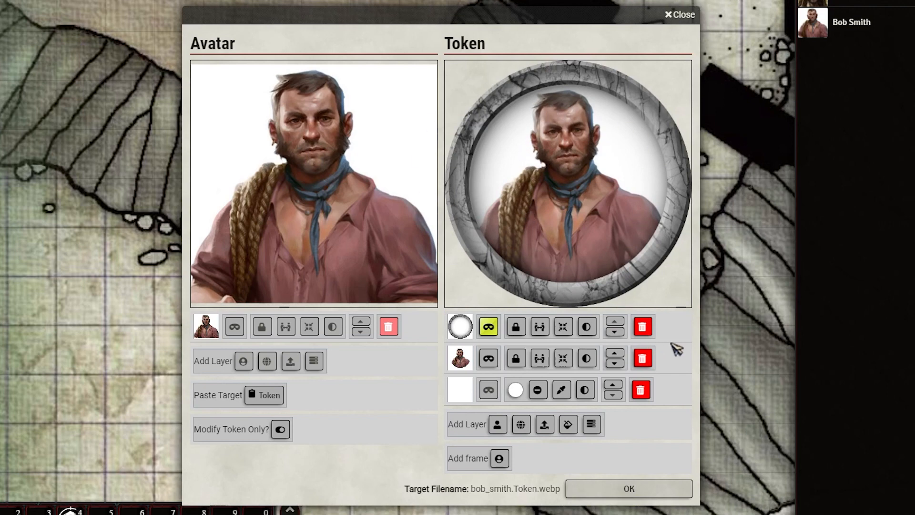
# Replace the token's stone frame with the dark green and gold ornamental frame, and switch the frame's mask off and back on.
pyautogui.click(643, 327)
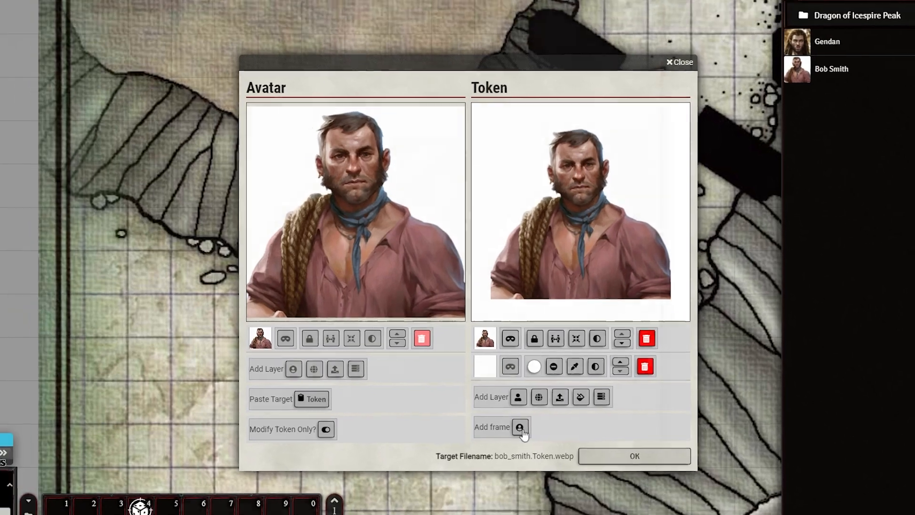
pyautogui.click(499, 427)
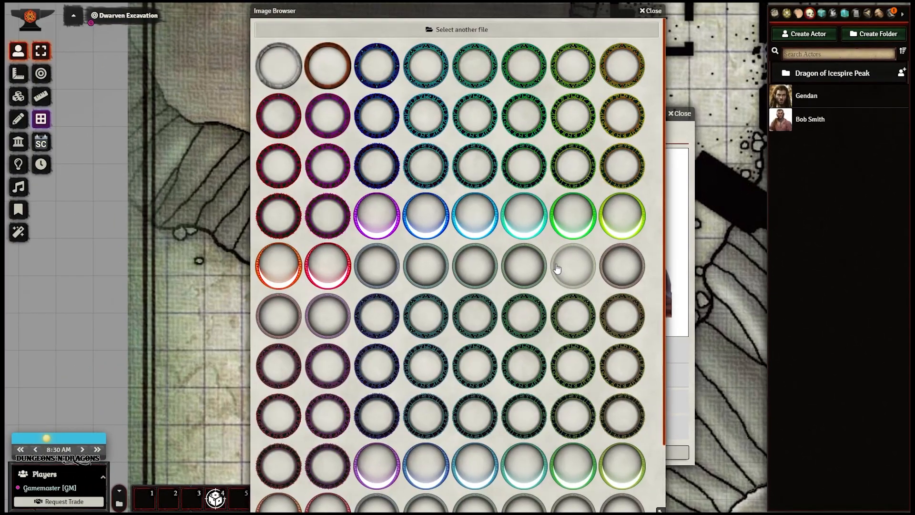
pyautogui.scroll(-2, 557, 267)
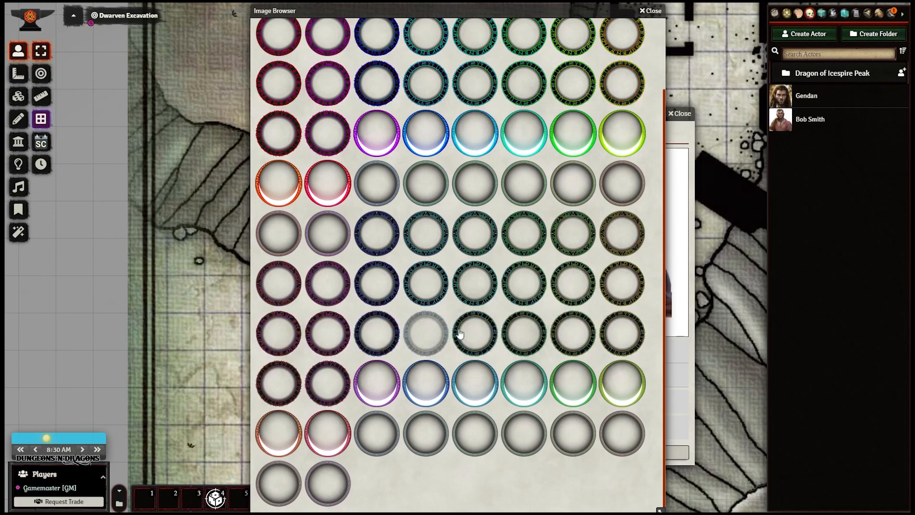
pyautogui.click(623, 234)
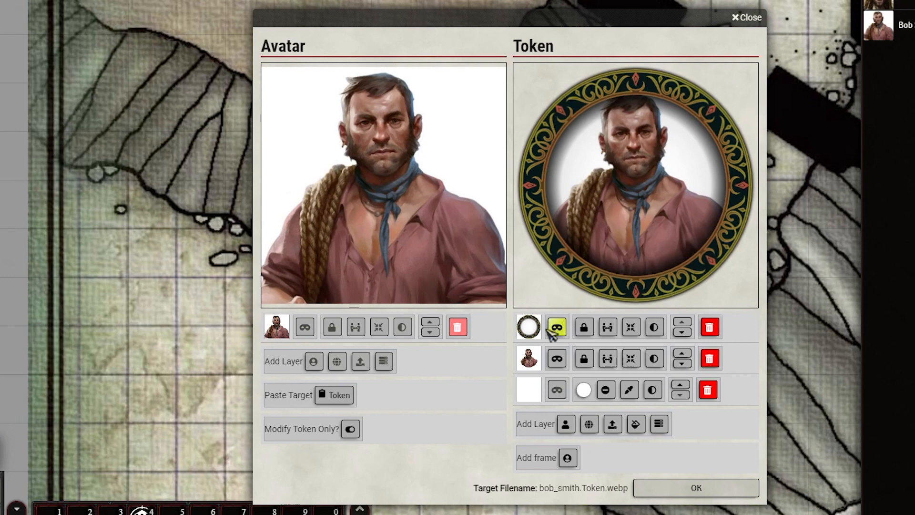
pyautogui.click(561, 333)
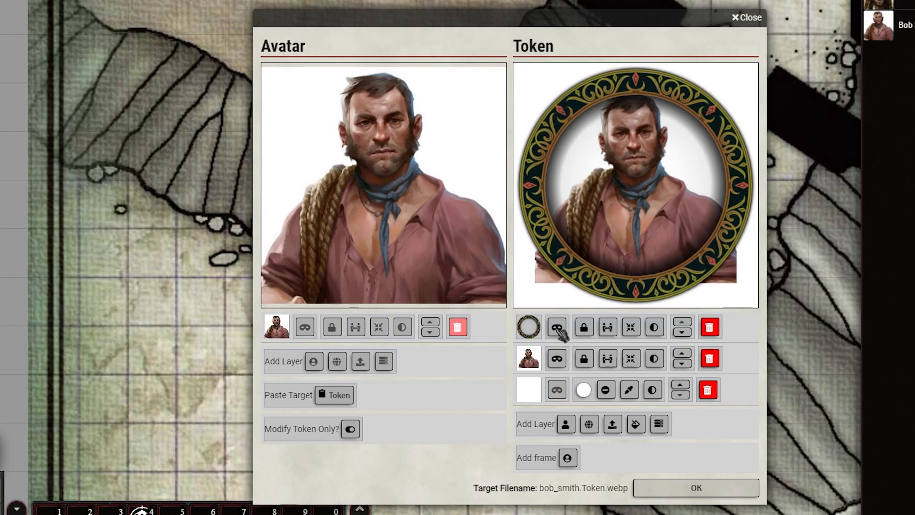
pyautogui.click(560, 333)
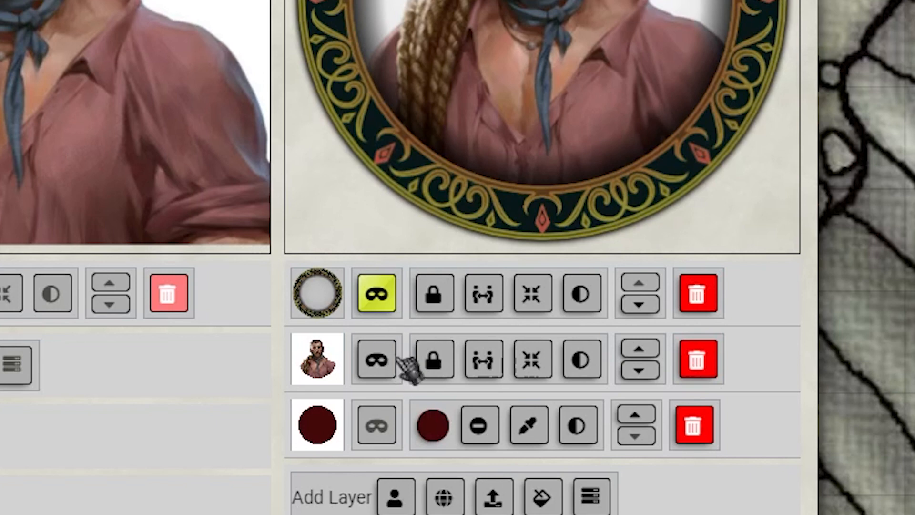
# Unlock the token's portrait layer, then enlarge and reposition the portrait so the face fills the inside of the frame.
pyautogui.click(438, 362)
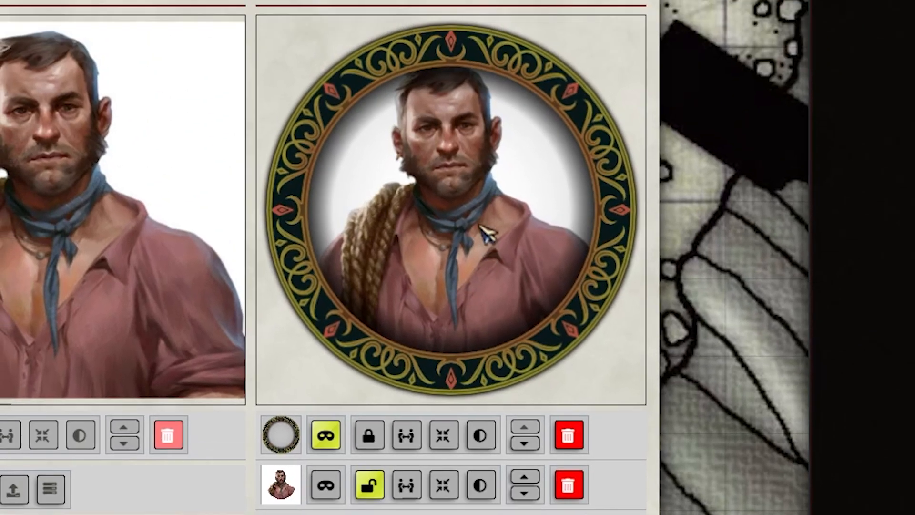
pyautogui.scroll(-3, 470, 192)
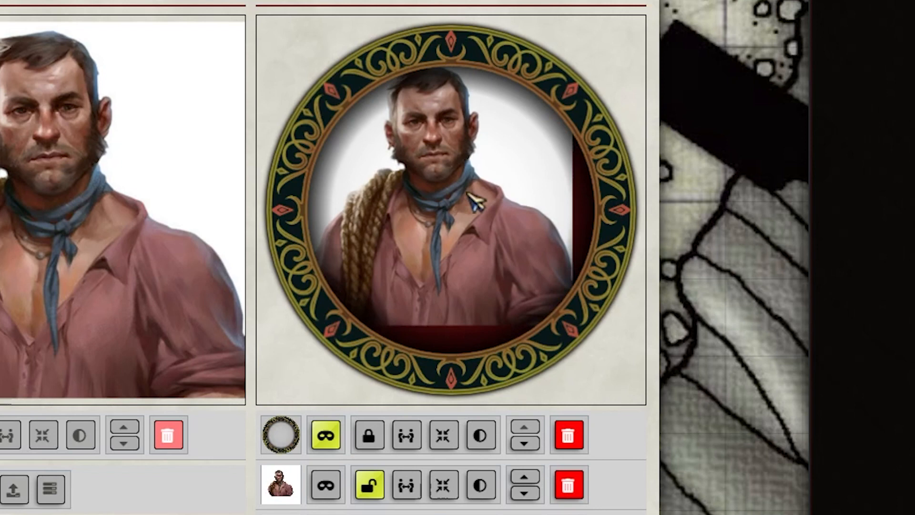
pyautogui.moveTo(425, 181); pyautogui.dragTo(472, 258)
pyautogui.scroll(2, 466, 231)
pyautogui.scroll(2, 472, 260)
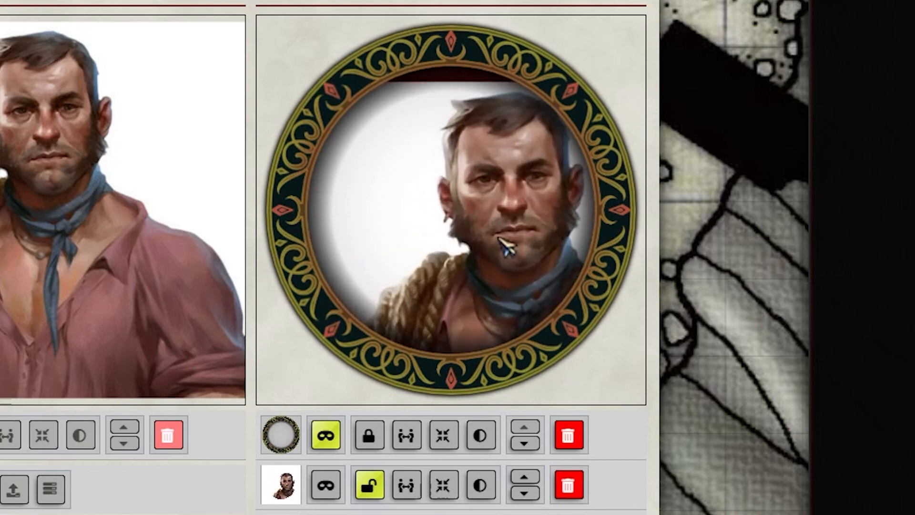
pyautogui.scroll(3, 470, 230)
pyautogui.scroll(2, 401, 205)
pyautogui.scroll(2, 474, 223)
pyautogui.moveTo(468, 220); pyautogui.dragTo(454, 224)
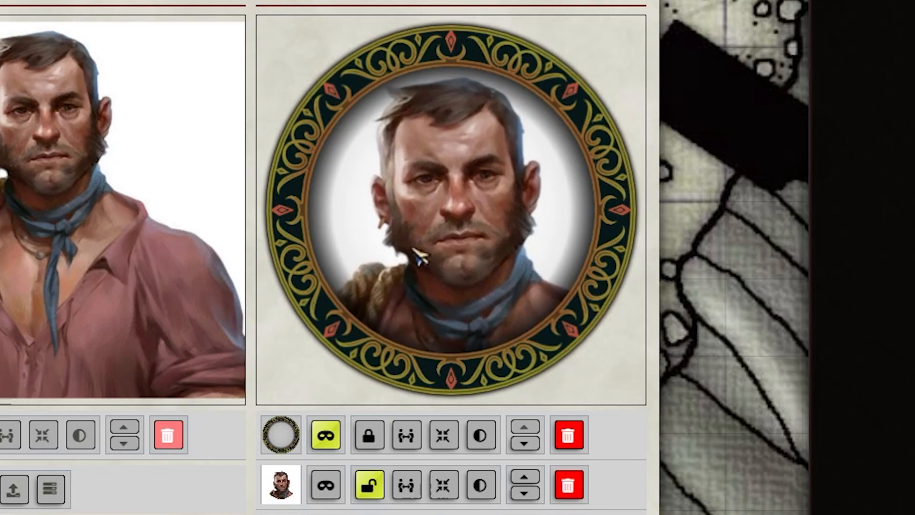
pyautogui.moveTo(486, 216); pyautogui.dragTo(466, 229)
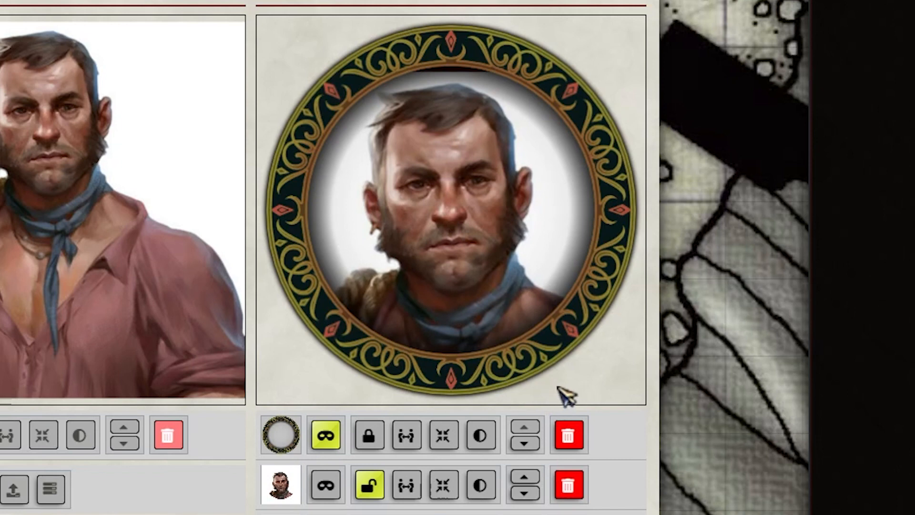
# Move the frame layer below the portrait layer and back above it, and nudge the portrait slightly upward inside the frame.
pyautogui.click(534, 445)
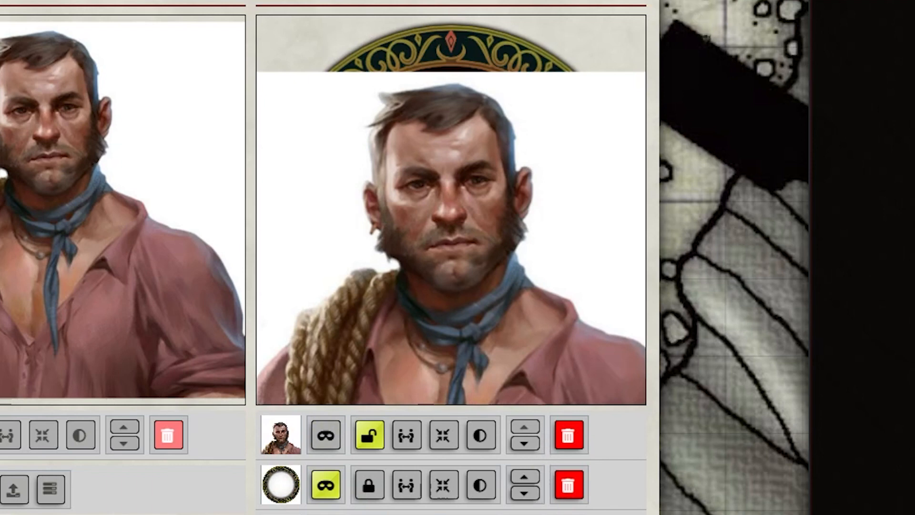
pyautogui.click(525, 478)
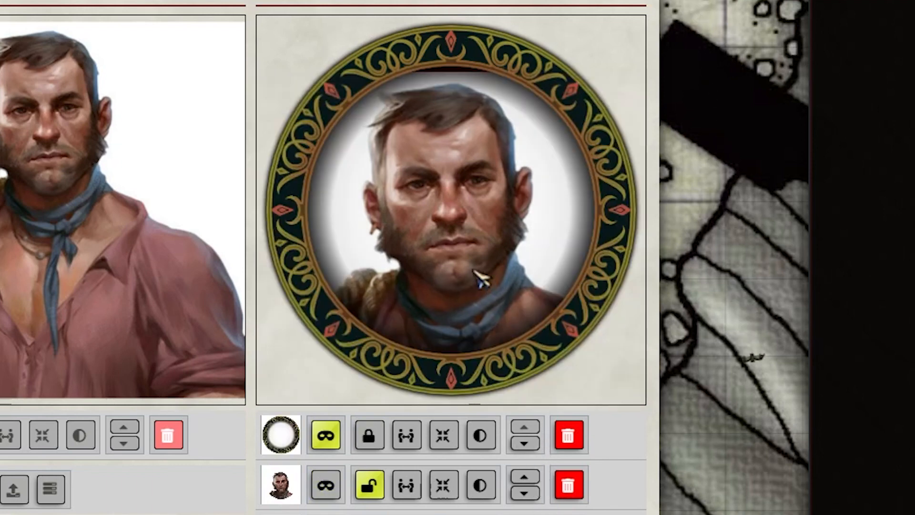
pyautogui.moveTo(470, 255); pyautogui.dragTo(479, 231)
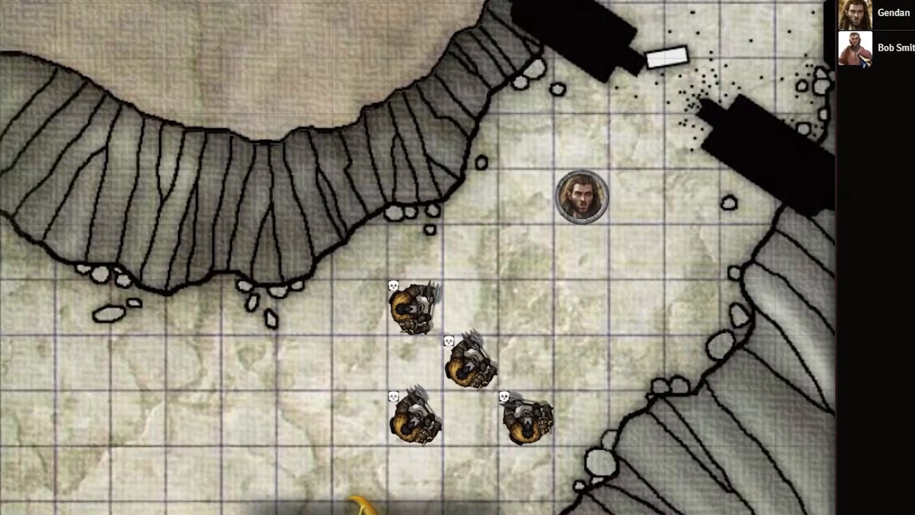
# Place the new actor's token on the map in the square directly below Gendan's token and deselect it.
pyautogui.moveTo(864, 60); pyautogui.dragTo(598, 269)
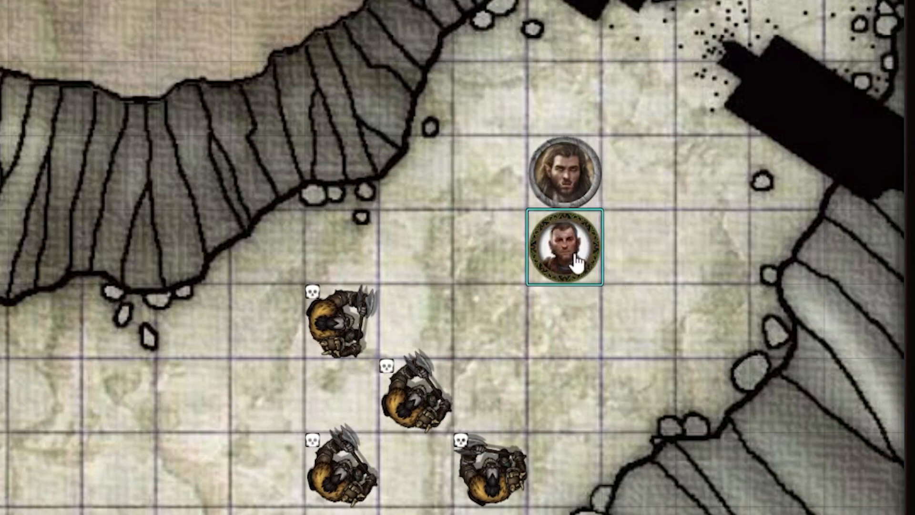
pyautogui.click(771, 169)
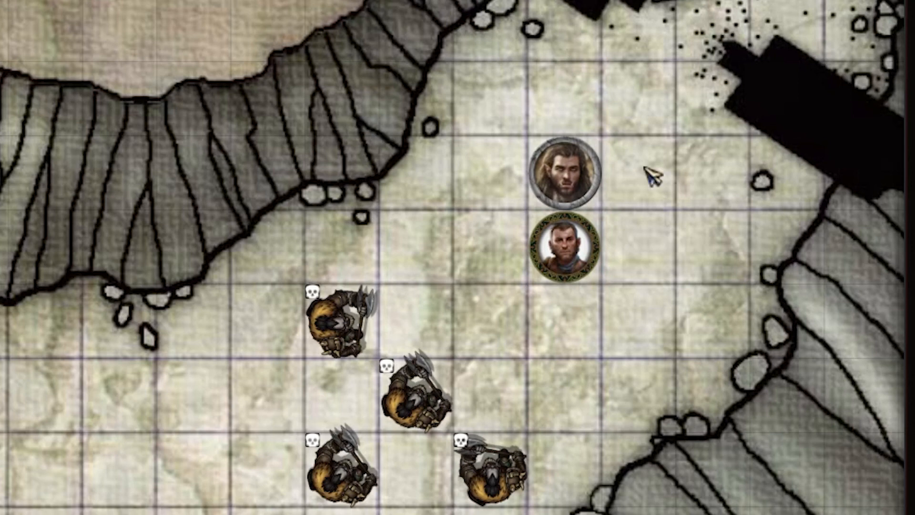
pyautogui.click(565, 275)
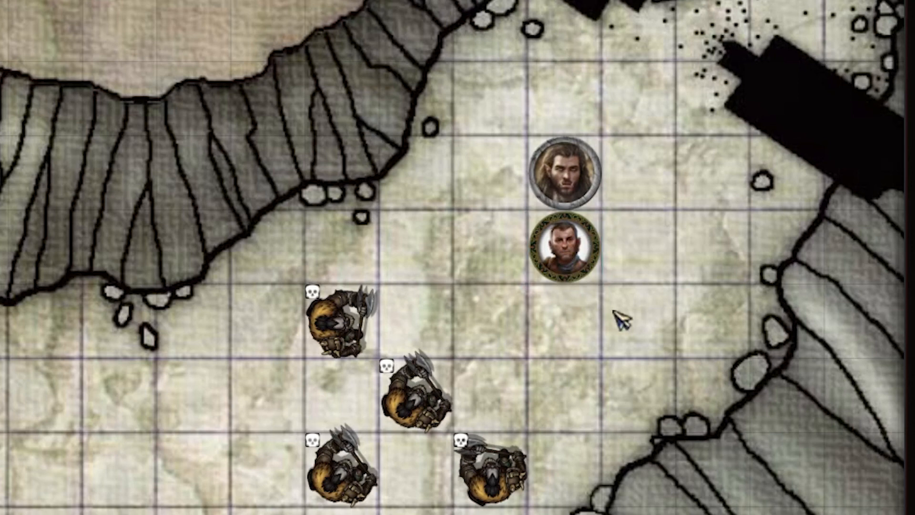